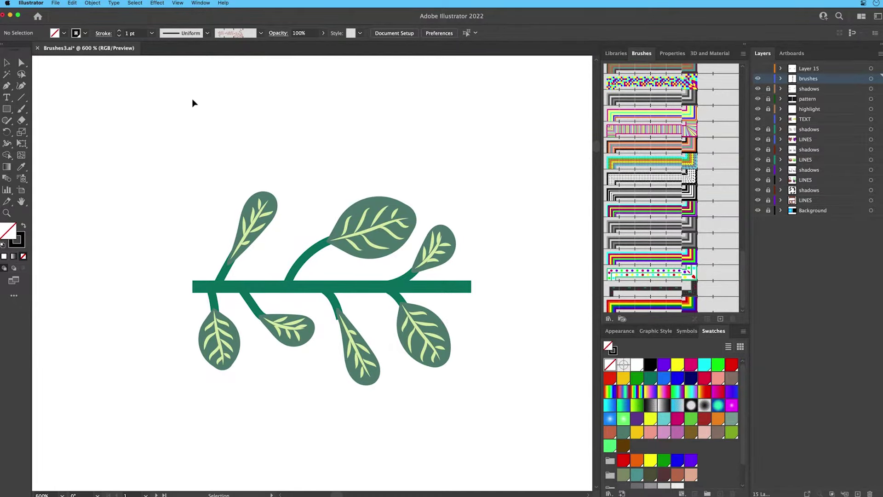
# Make the leafy branch into Pattern Brush 19 with an Auto-Centered corner tile.
pyautogui.moveTo(170, 147); pyautogui.dragTo(494, 424)
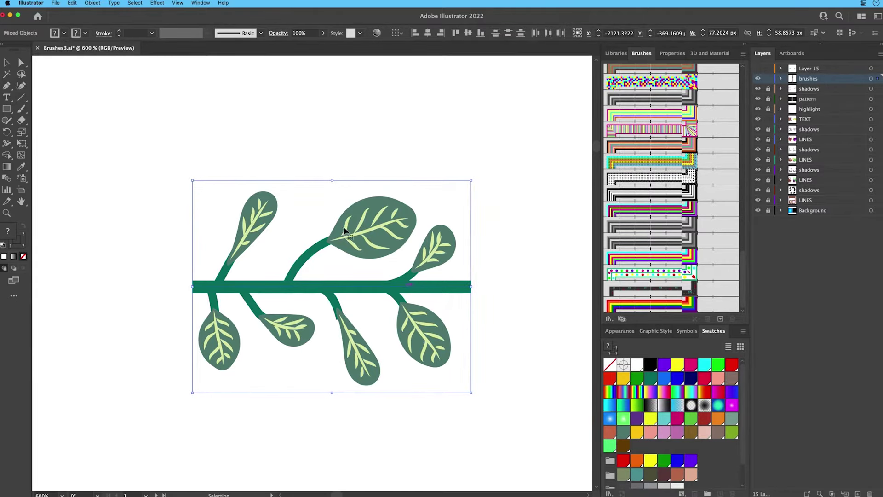
pyautogui.moveTo(382, 237)
pyautogui.mouseDown()
pyautogui.moveTo(562, 262)
pyautogui.moveTo(606, 297)
pyautogui.mouseUp()
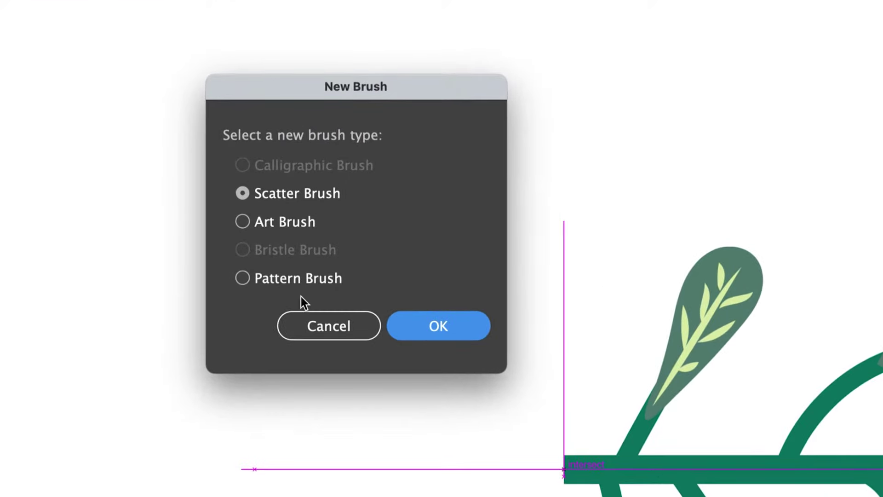
pyautogui.click(294, 284)
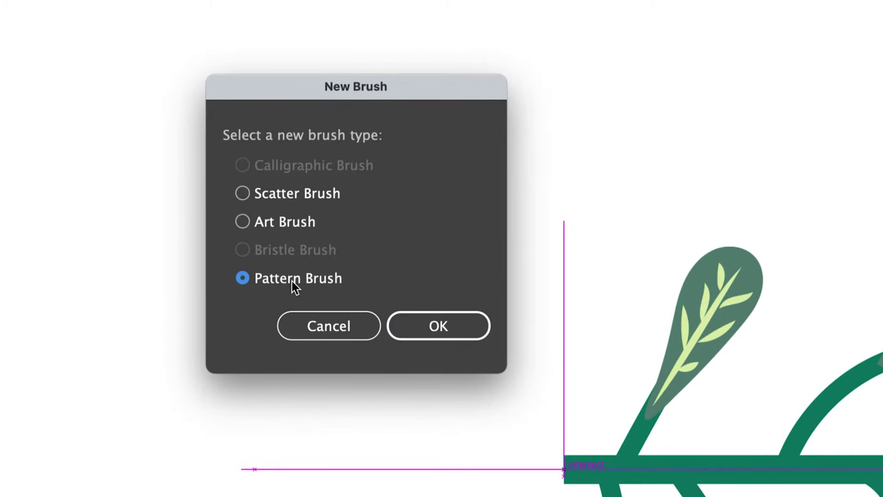
pyautogui.click(414, 326)
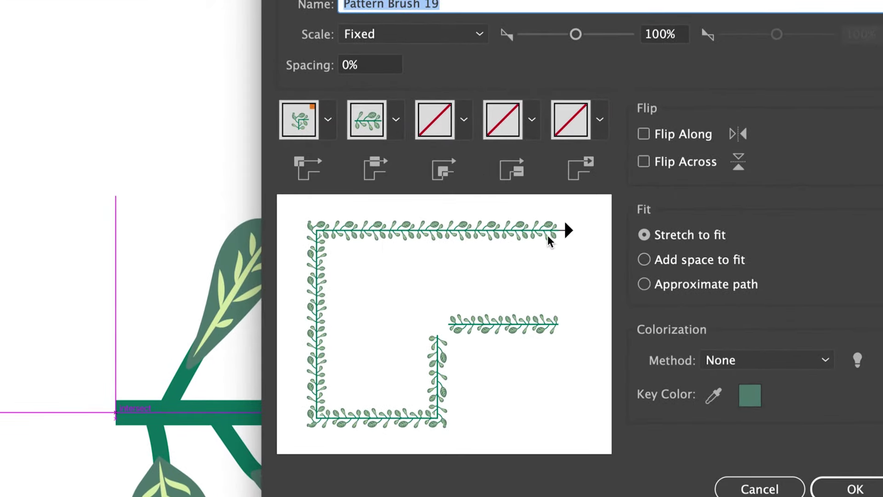
pyautogui.click(464, 119)
pyautogui.click(311, 275)
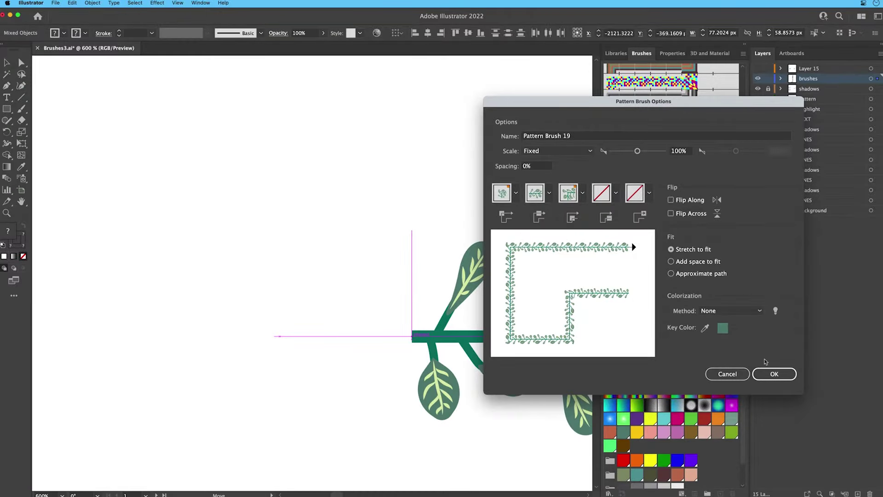
pyautogui.click(774, 374)
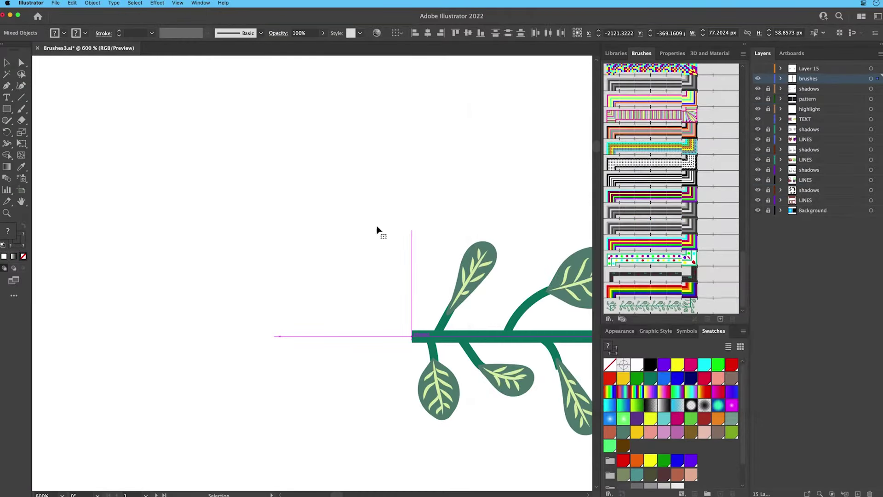
pyautogui.press('super+minus')
pyautogui.click(355, 139)
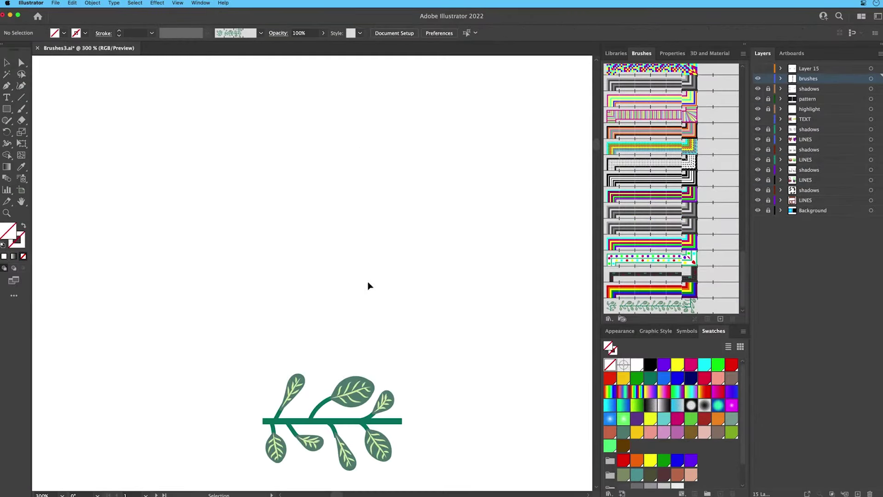
pyautogui.click(658, 307)
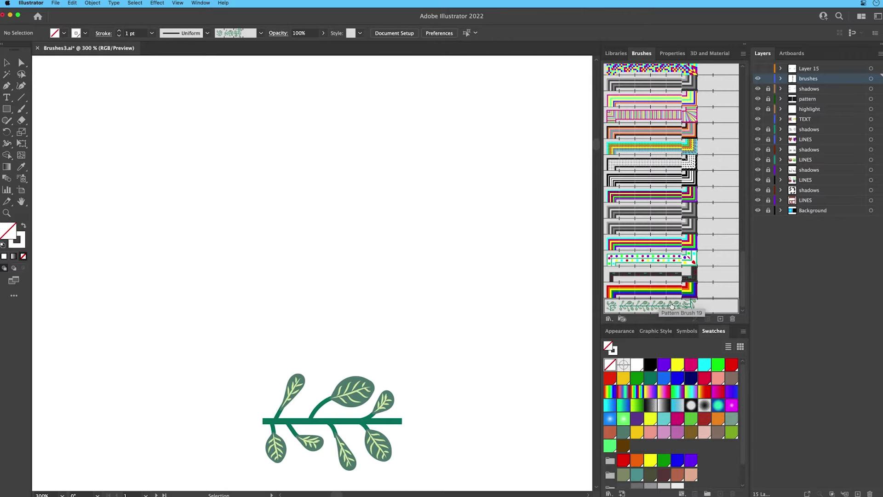
pyautogui.moveTo(379, 245); pyautogui.dragTo(498, 200)
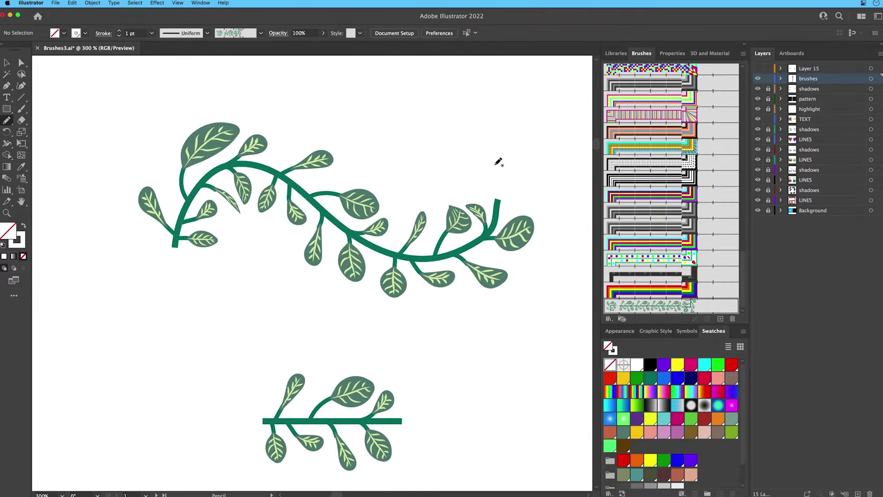
pyautogui.press('super+z')
pyautogui.moveTo(430, 311); pyautogui.dragTo(256, 116)
pyautogui.press('v')
pyautogui.click(207, 33)
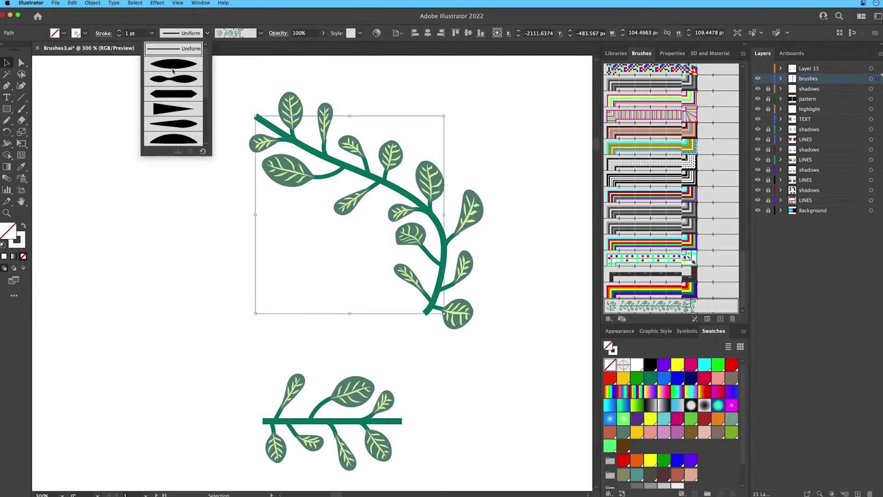
pyautogui.click(172, 70)
pyautogui.press('Delete')
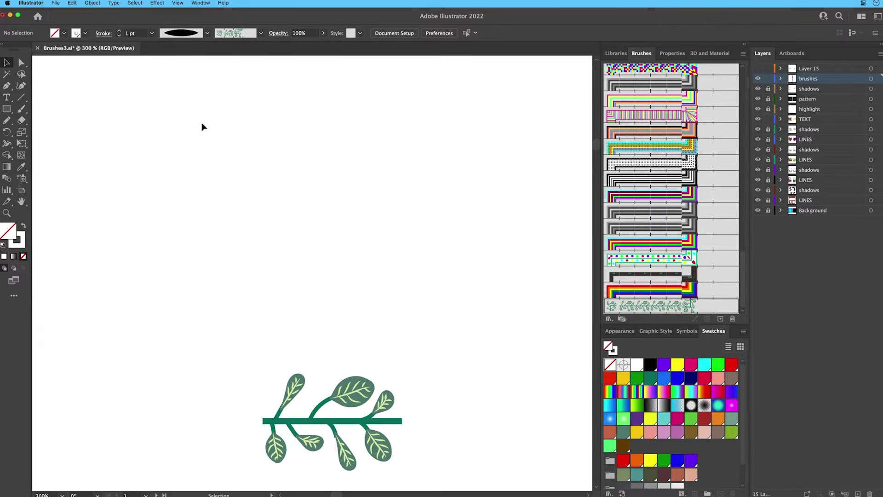
# Stroke the GROW paths with the new leaf vine, a colourful vine and a thin twig, ending on plant3.
pyautogui.press('super+1')
pyautogui.moveTo(60, 121); pyautogui.dragTo(510, 299)
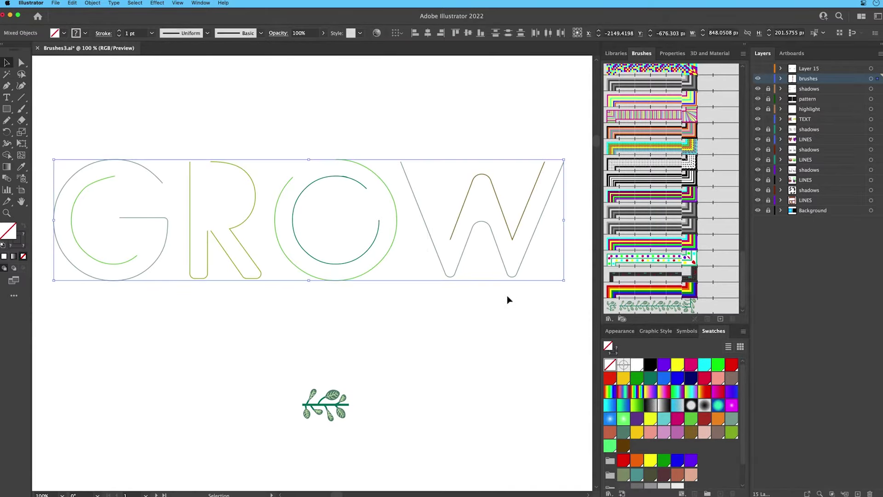
pyautogui.click(652, 305)
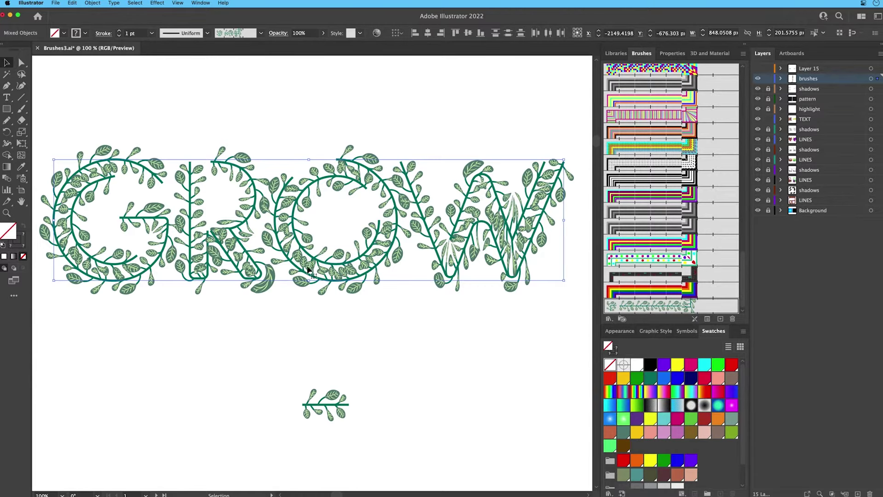
pyautogui.scroll(-5, 633, 193)
pyautogui.click(661, 212)
pyautogui.click(661, 230)
pyautogui.click(653, 242)
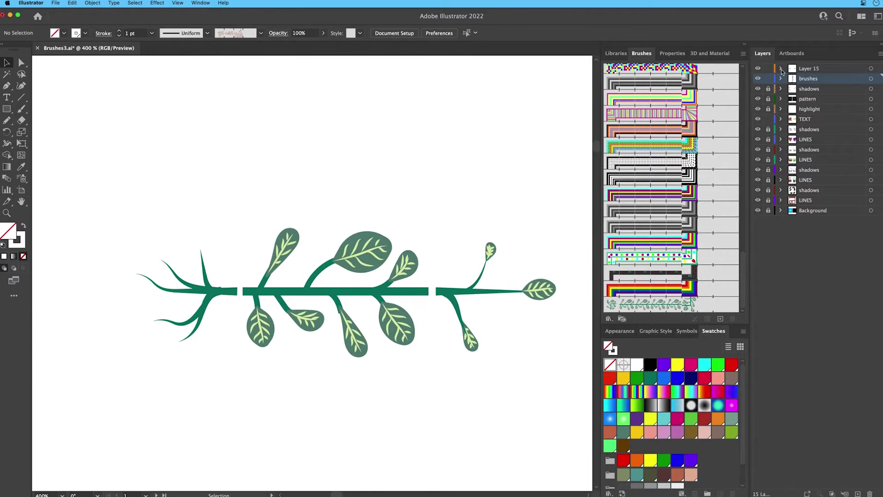
# On Layer 15, save the right leafy sprig as a new pattern swatch.
pyautogui.click(807, 70)
pyautogui.moveTo(434, 201); pyautogui.dragTo(560, 368)
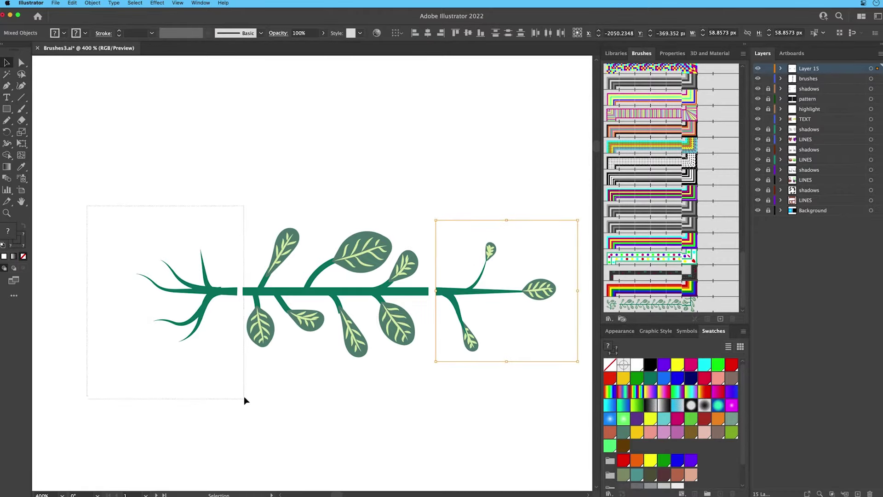
pyautogui.moveTo(244, 398); pyautogui.dragTo(249, 395)
pyautogui.click(536, 186)
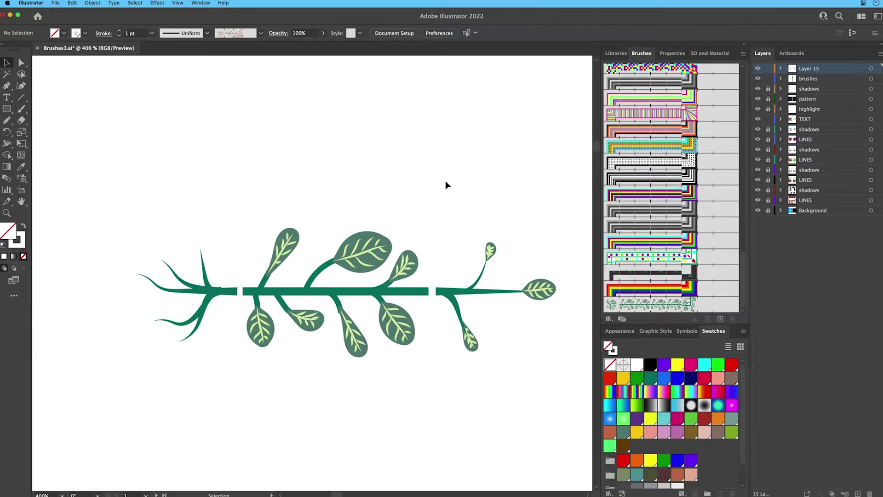
pyautogui.moveTo(437, 186); pyautogui.dragTo(581, 377)
pyautogui.moveTo(542, 289); pyautogui.dragTo(676, 448)
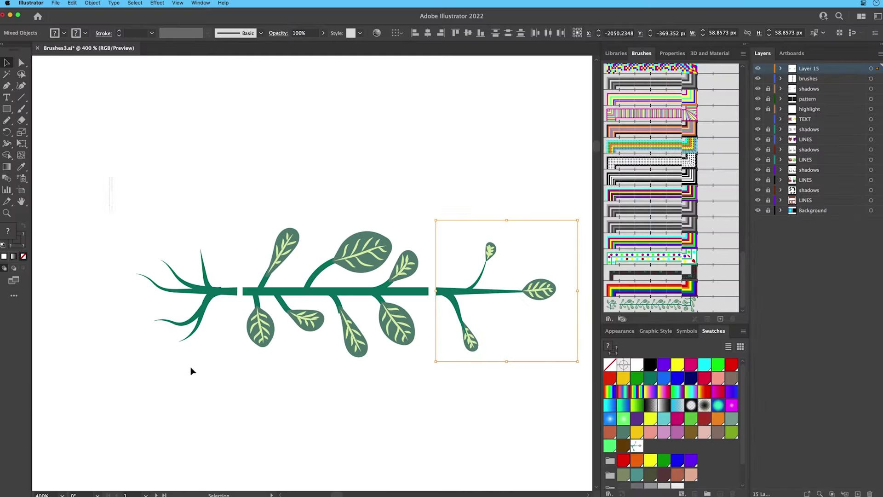
# Save the forked left sprig as a second pattern swatch.
pyautogui.moveTo(192, 371); pyautogui.dragTo(230, 377)
pyautogui.moveTo(595, 457); pyautogui.dragTo(654, 449)
pyautogui.click(498, 200)
pyautogui.click(528, 227)
# Set Pattern Brush 19's Start Tile to New Pattern Swatch 2 and End Tile to New Pattern Swatch 1.
pyautogui.click(501, 151)
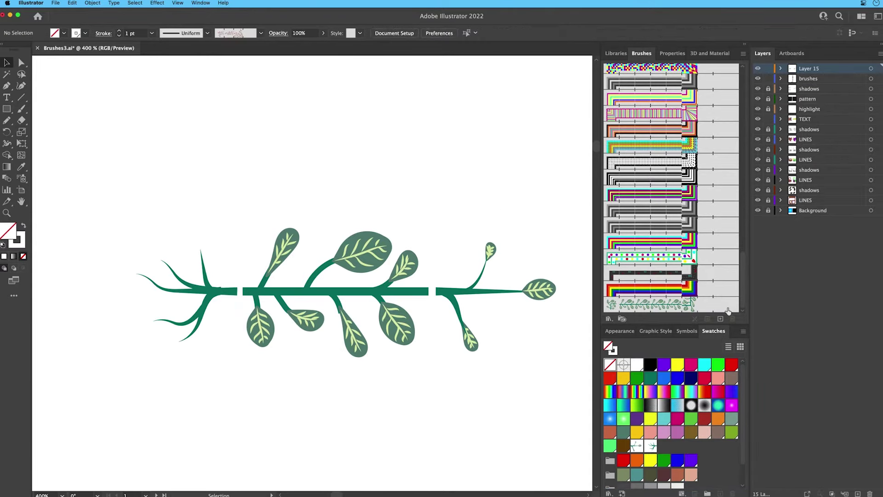
pyautogui.doubleClick(713, 308)
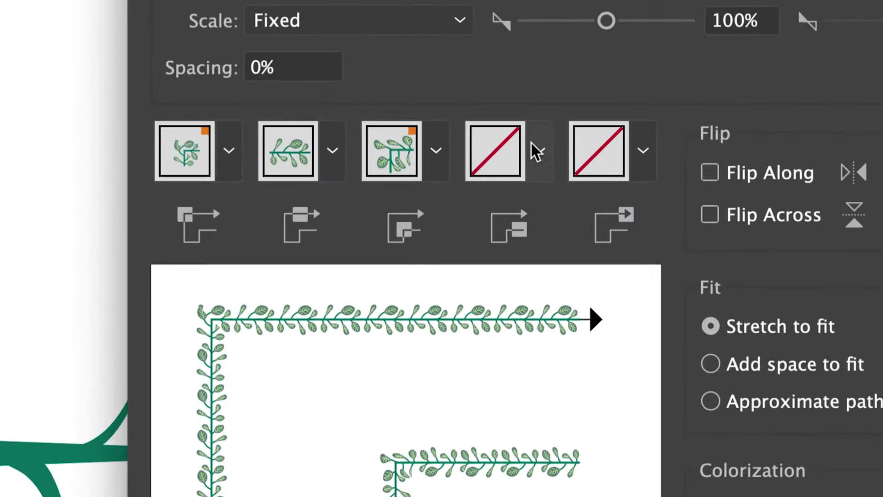
pyautogui.click(612, 194)
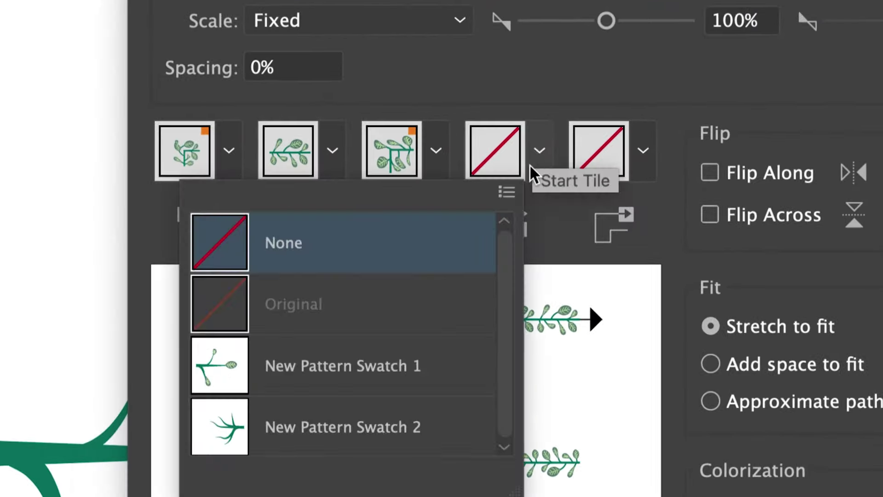
pyautogui.click(297, 427)
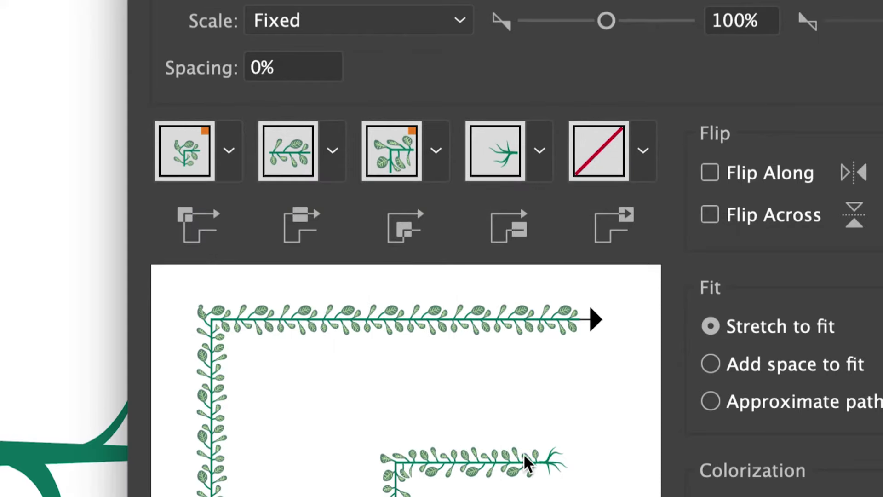
pyautogui.click(642, 147)
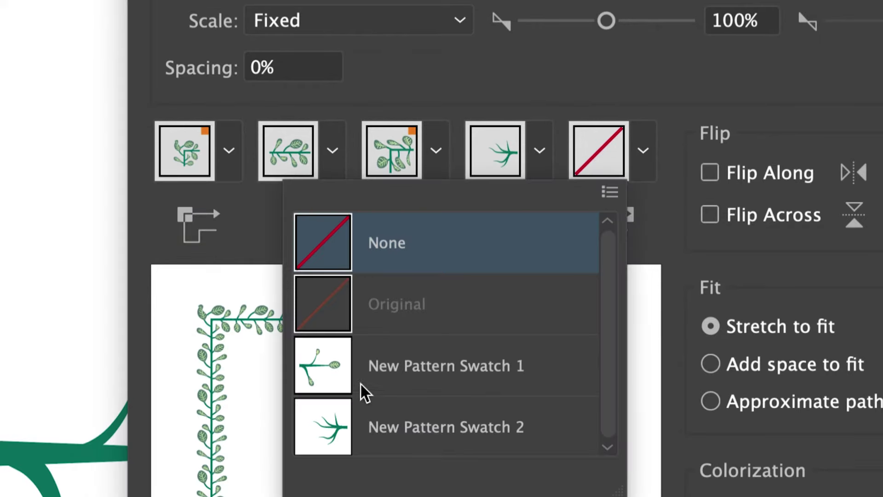
pyautogui.click(390, 385)
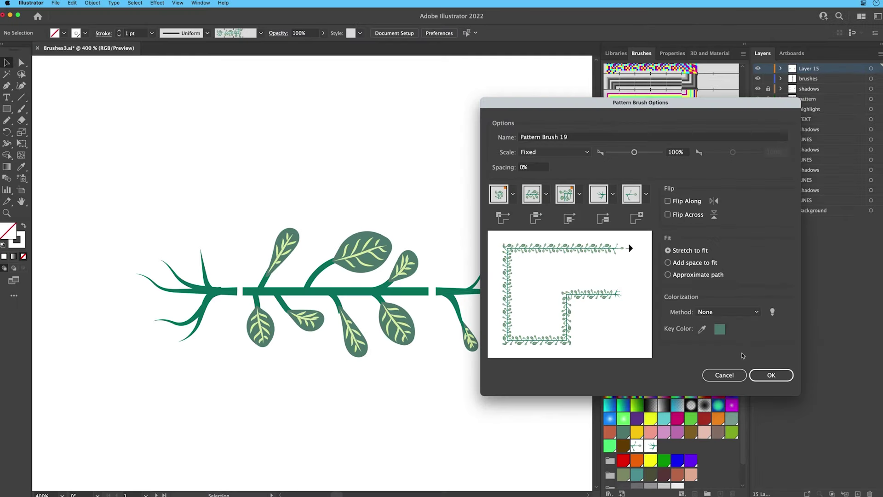
pyautogui.click(771, 375)
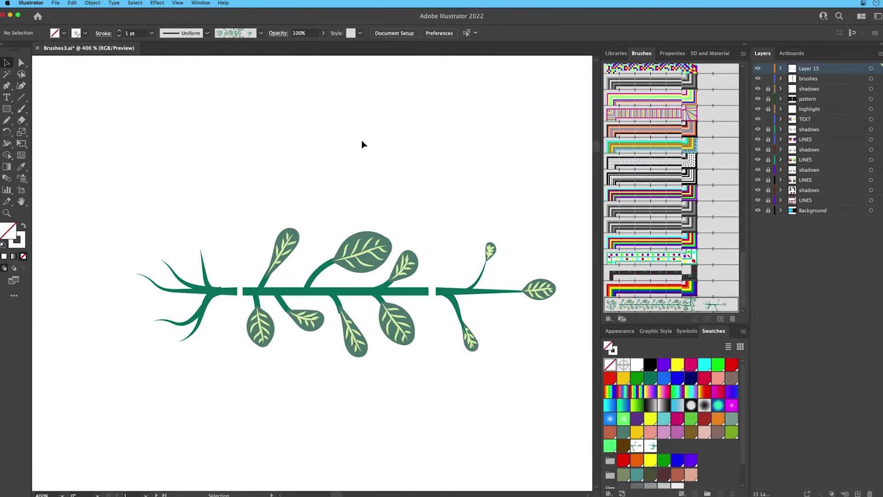
# Apply the new green vine brush to the GROW lettering and view it at 100%.
pyautogui.press('super+0')
pyautogui.click(502, 283)
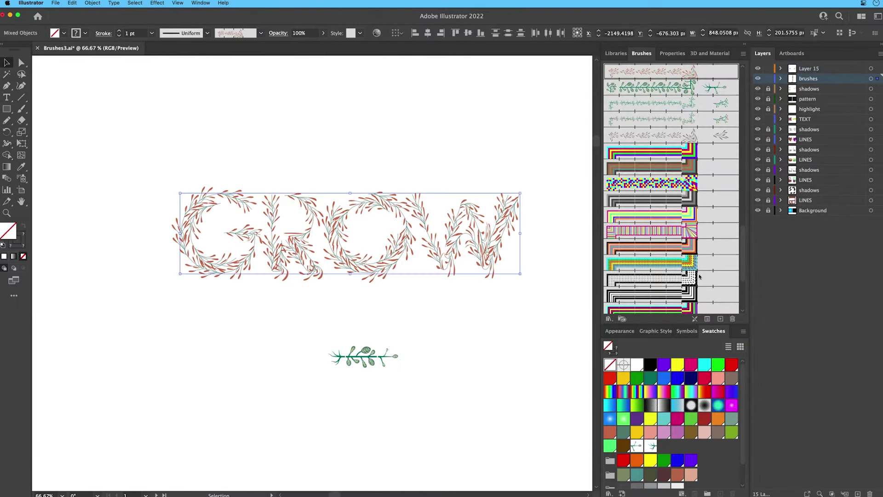
pyautogui.click(652, 305)
pyautogui.press('super+1')
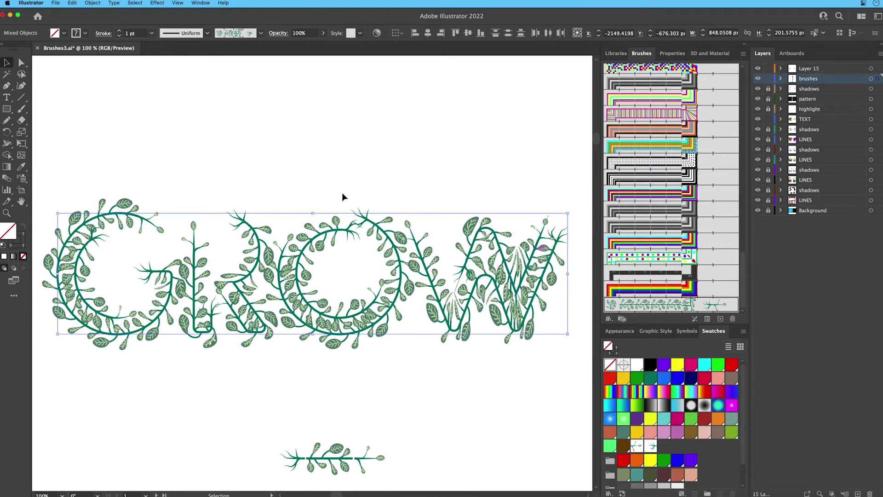
# Select the R on its own and bring up the Object > Path commands.
pyautogui.click(289, 160)
pyautogui.click(249, 215)
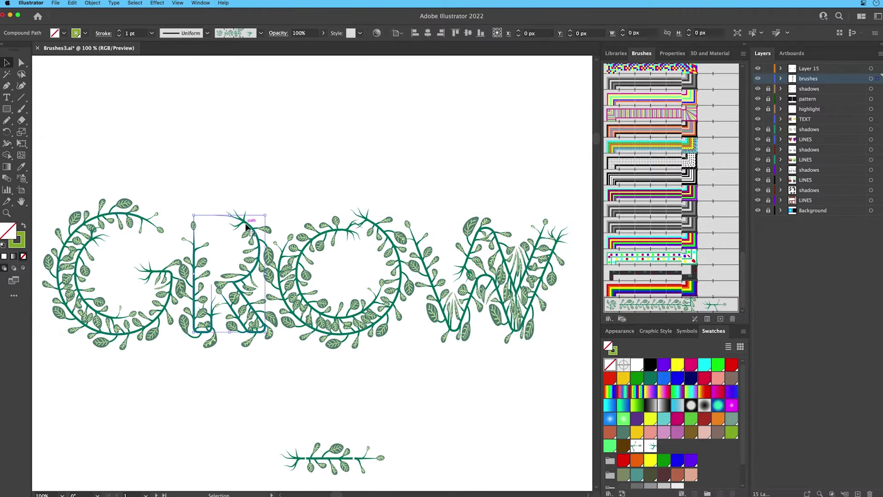
pyautogui.click(94, 3)
pyautogui.moveTo(114, 198)
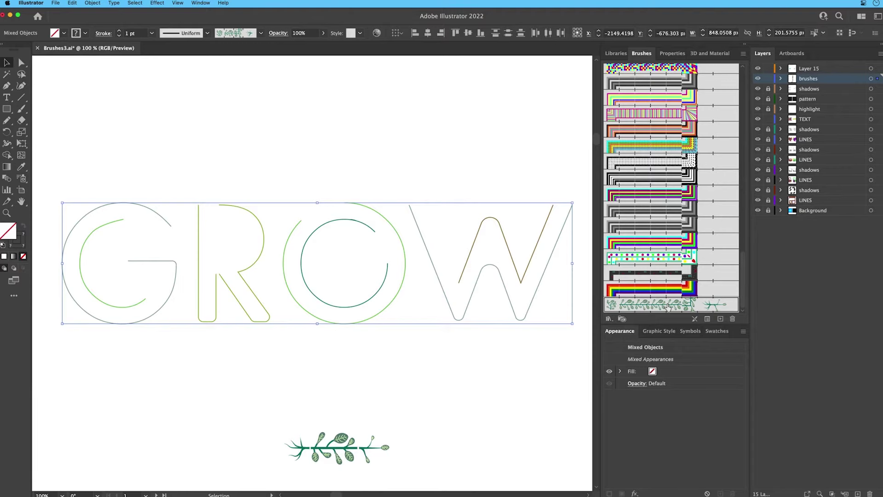
# In the vine brush options, sample a key colour and try Tints colorization.
pyautogui.doubleClick(668, 306)
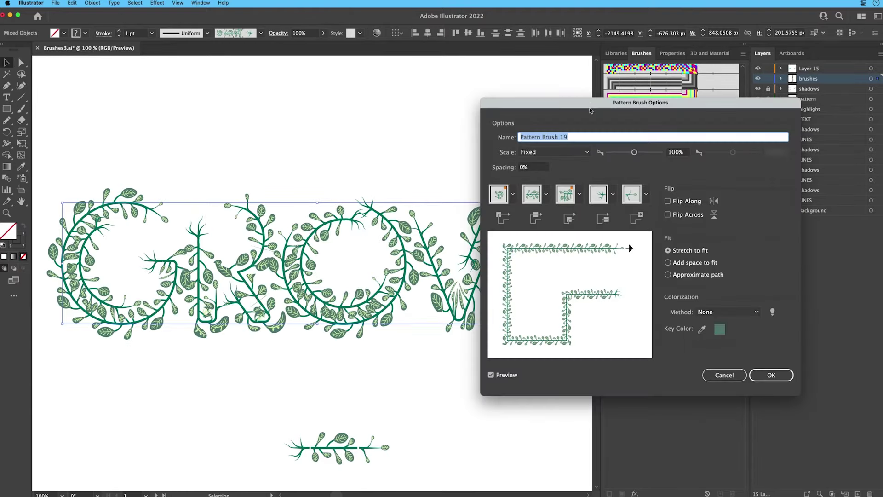
pyautogui.moveTo(590, 109); pyautogui.dragTo(536, 105)
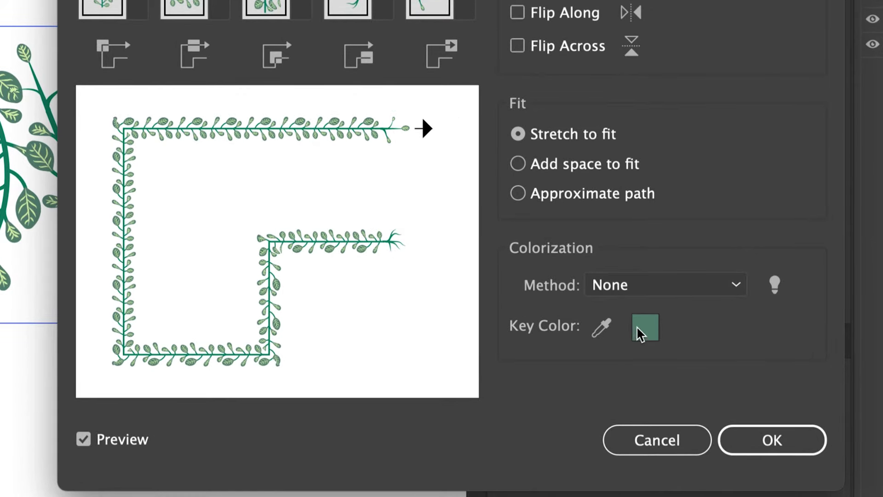
pyautogui.click(601, 327)
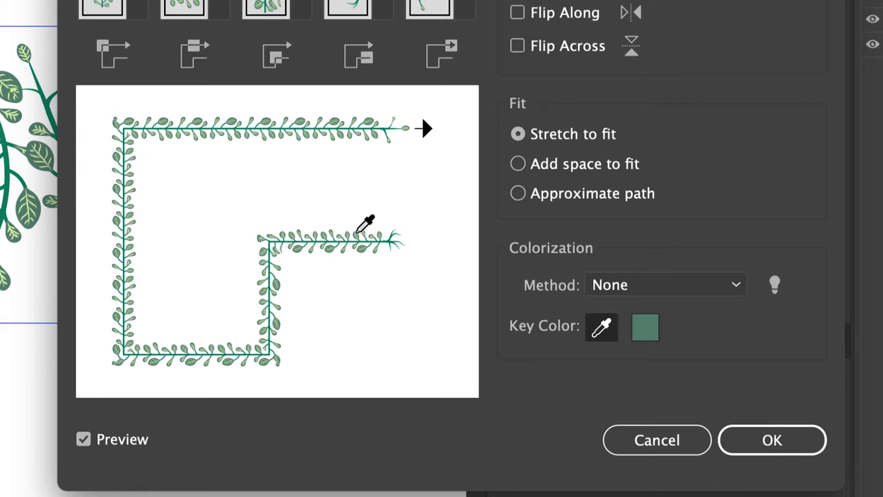
pyautogui.click(665, 289)
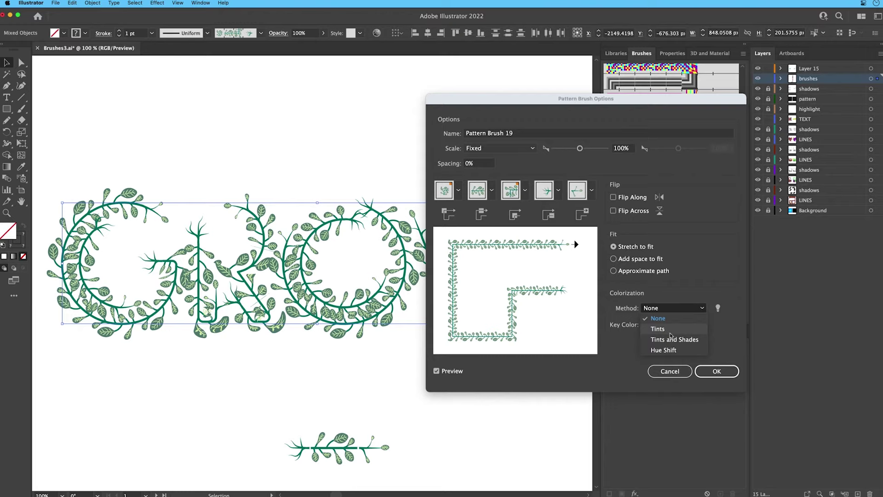
pyautogui.click(670, 332)
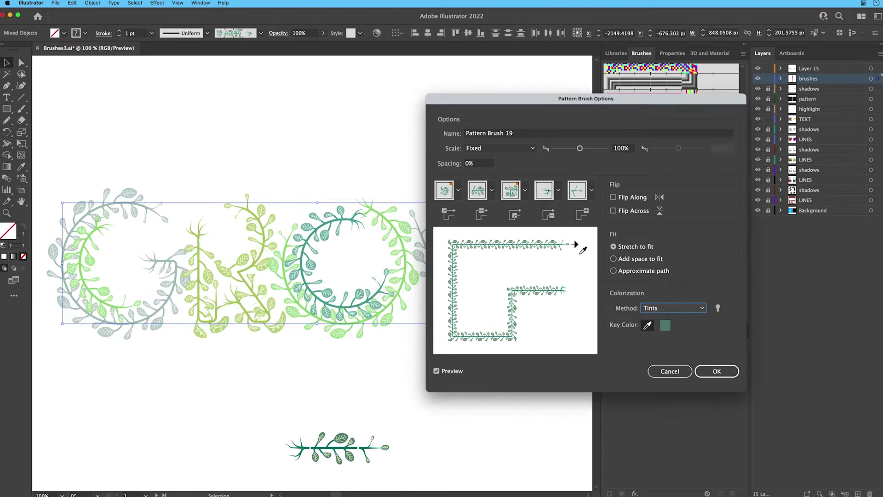
# Try Tints and Shades, then settle on Hue Shift colorization and confirm.
pyautogui.moveTo(491, 103); pyautogui.dragTo(575, 103)
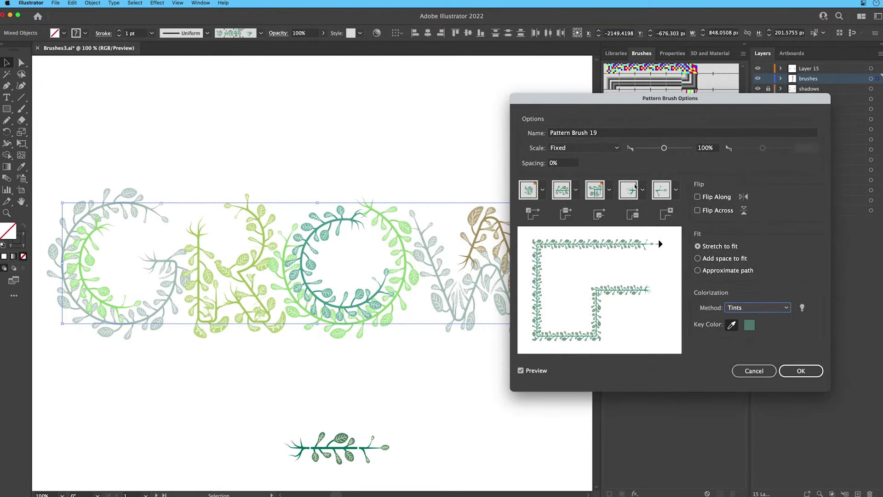
pyautogui.click(768, 311)
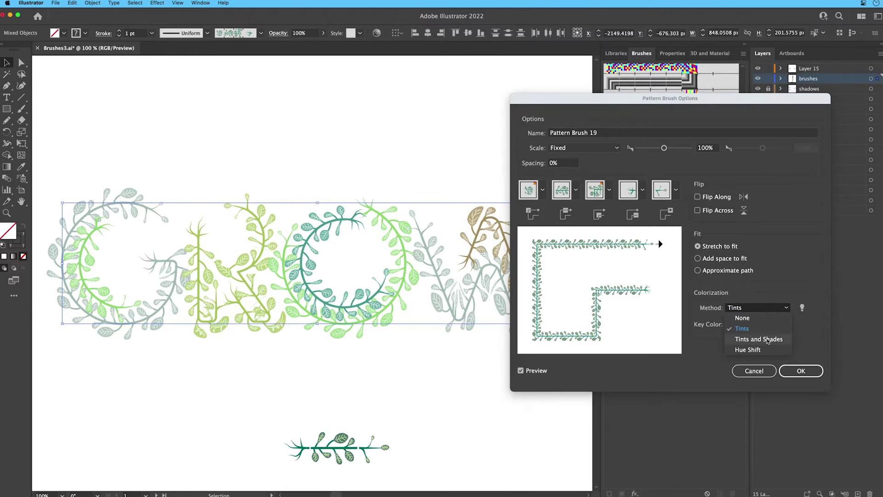
pyautogui.click(768, 339)
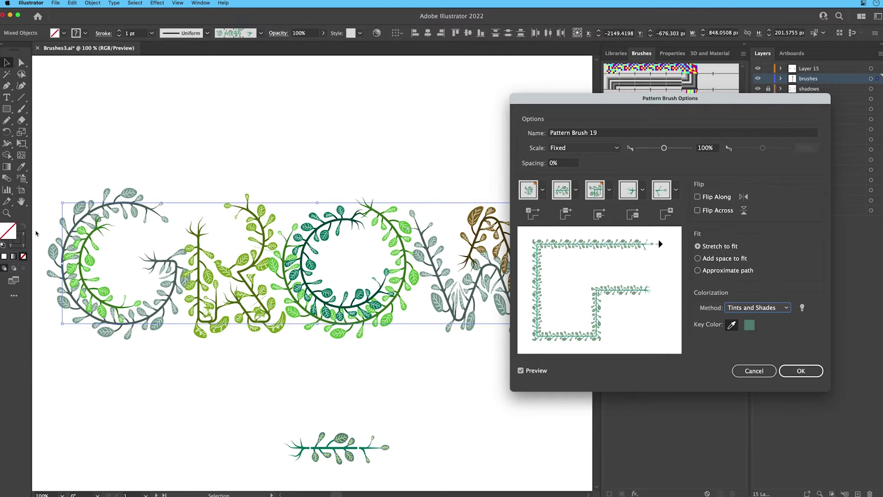
pyautogui.click(764, 311)
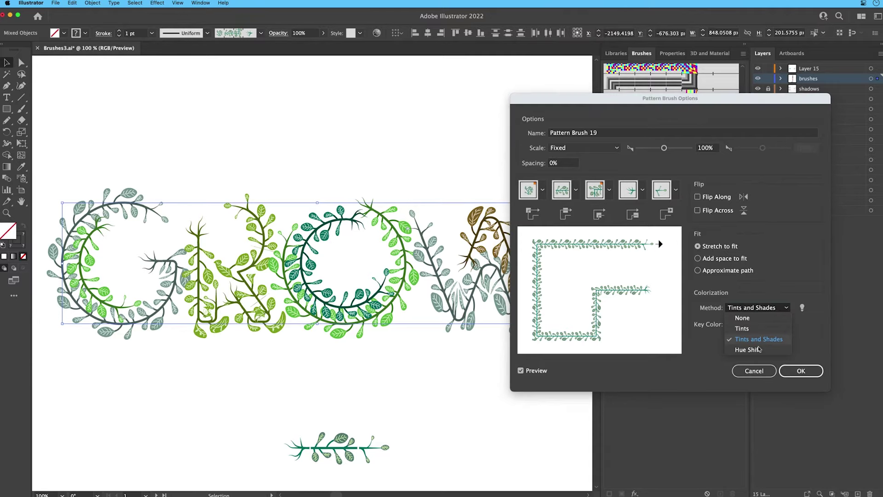
pyautogui.click(758, 350)
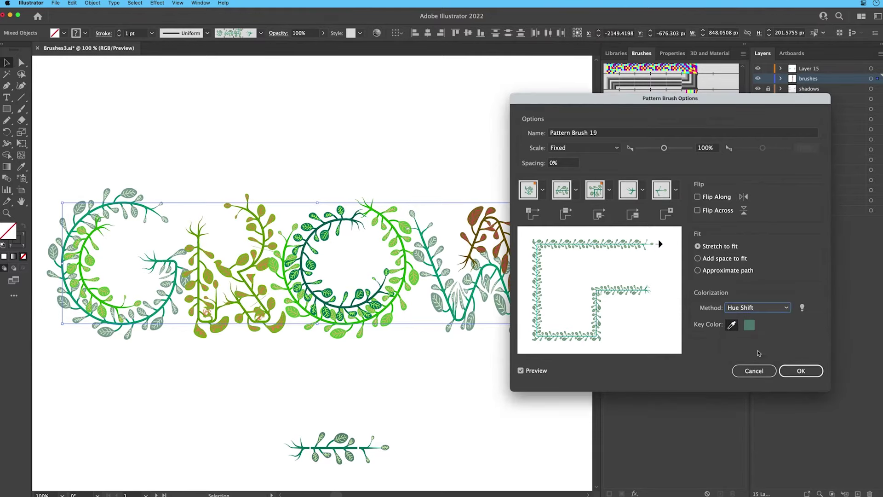
pyautogui.click(801, 371)
pyautogui.click(364, 129)
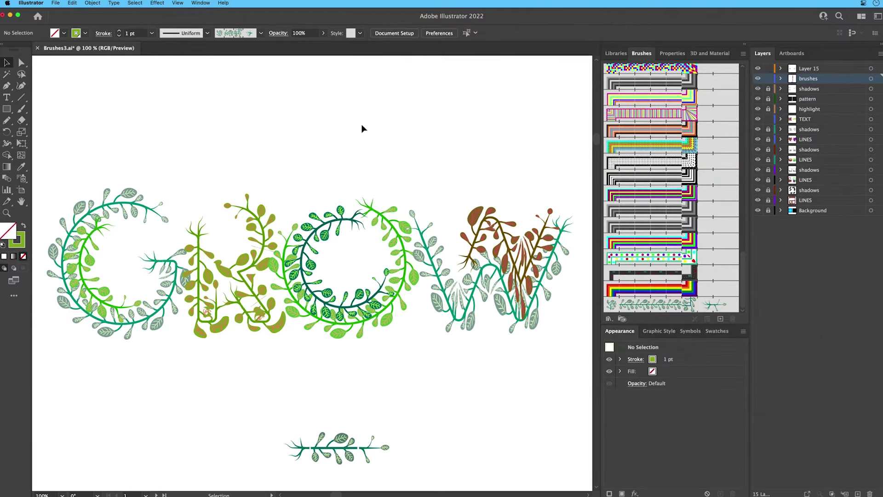
# Select GROW and try plant7, plant9 and other leafy and spiky plant brushes.
pyautogui.moveTo(80, 184); pyautogui.dragTo(578, 338)
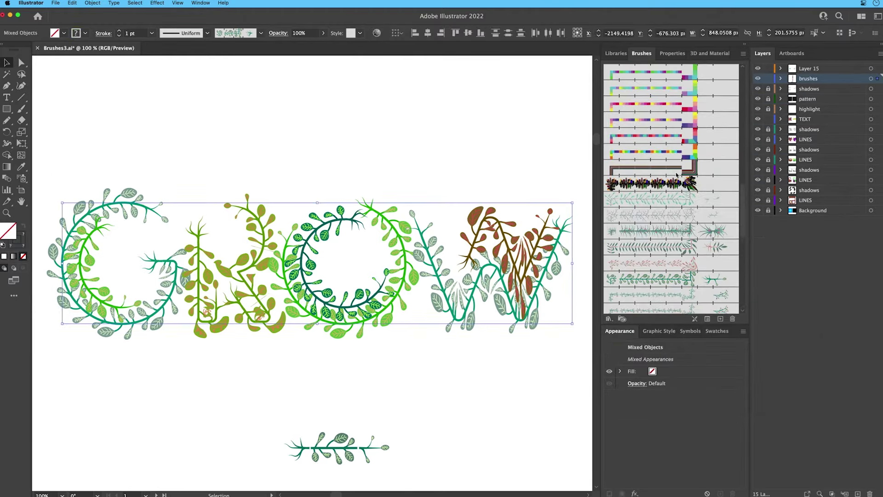
pyautogui.scroll(-5, 671, 192)
pyautogui.click(665, 230)
pyautogui.click(655, 199)
pyautogui.click(651, 183)
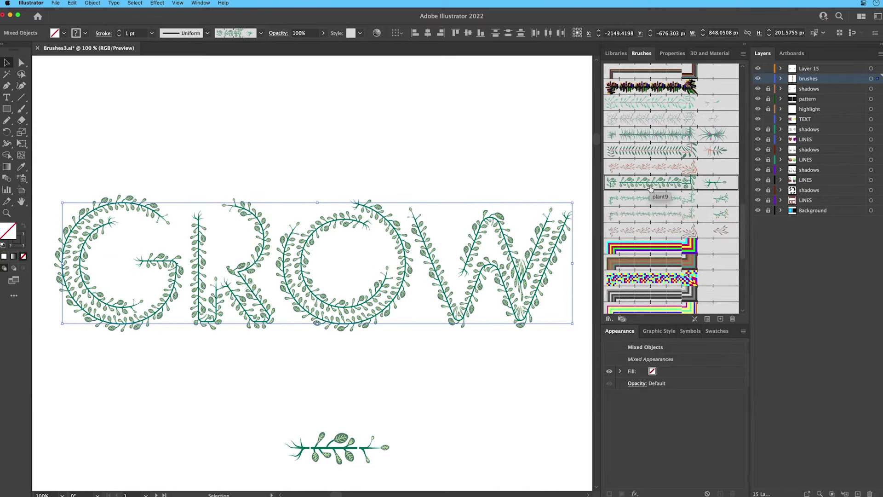
pyautogui.click(651, 152)
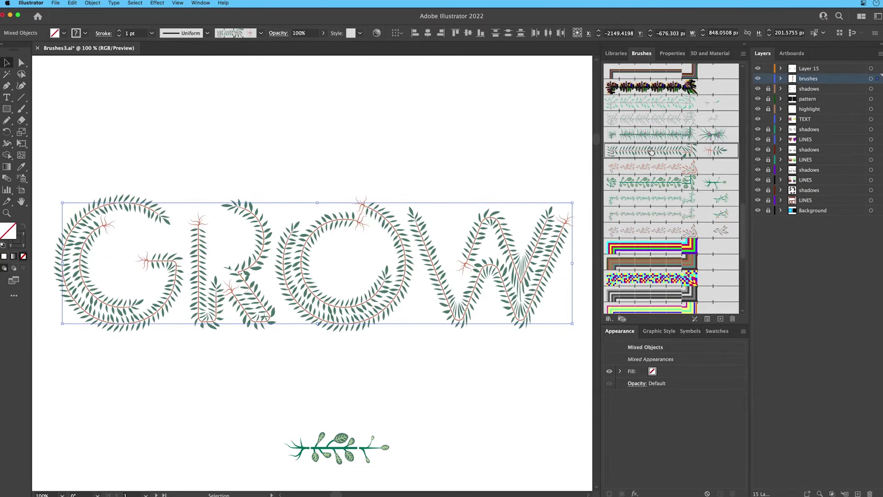
pyautogui.click(650, 136)
# Reapply the recoloured vine brush, place its tiles on the artboard, and zoom to 200%.
pyautogui.scroll(-5, 651, 304)
pyautogui.click(653, 306)
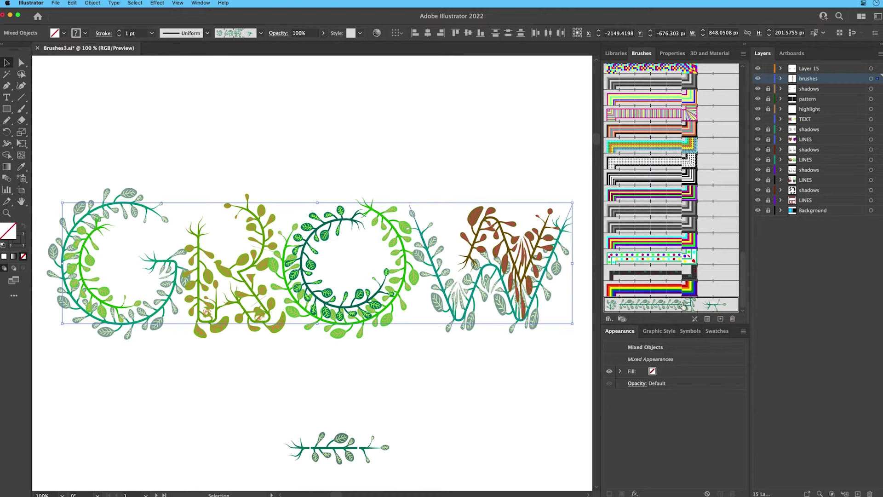
pyautogui.moveTo(685, 306); pyautogui.dragTo(345, 398)
pyautogui.press('super+equal')
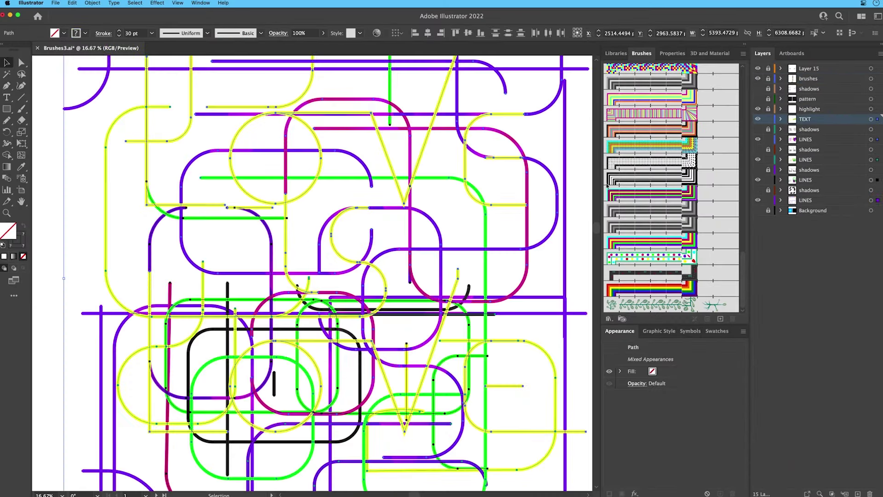
# Restyle LOVE IS LOVE with striped brushes: pastel rainbow, then pink, teal and orange.
pyautogui.scroll(-10, 671, 198)
pyautogui.scroll(2, 698, 290)
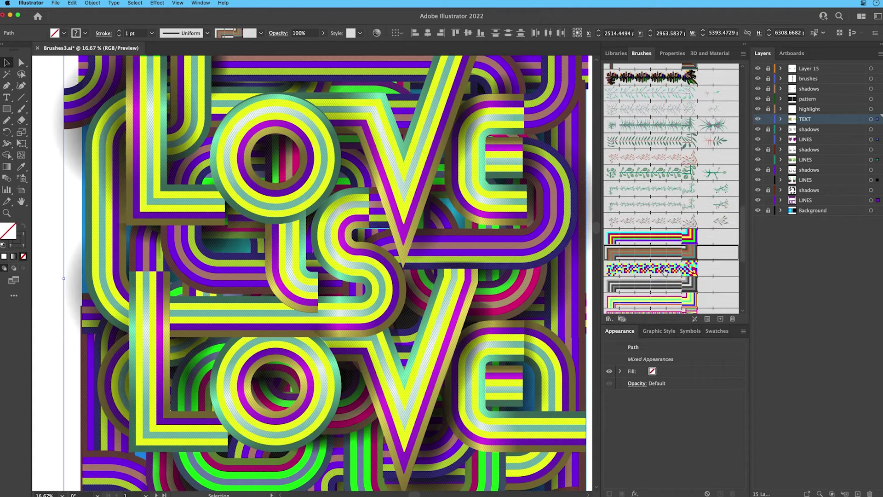
pyautogui.click(672, 284)
pyautogui.click(673, 303)
pyautogui.scroll(-3, 672, 299)
pyautogui.click(665, 292)
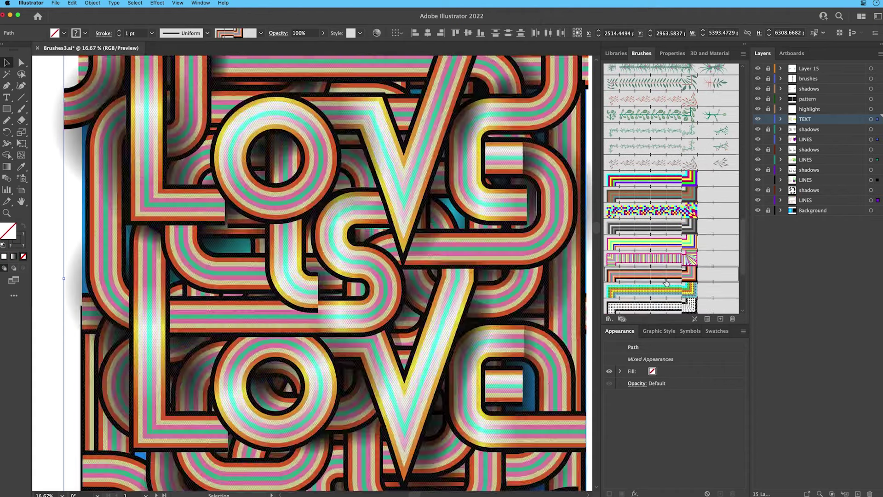
# Try neon, grey, rainbow and roads-with-cars brushes, finishing on rainbow stripes.
pyautogui.scroll(-5, 665, 285)
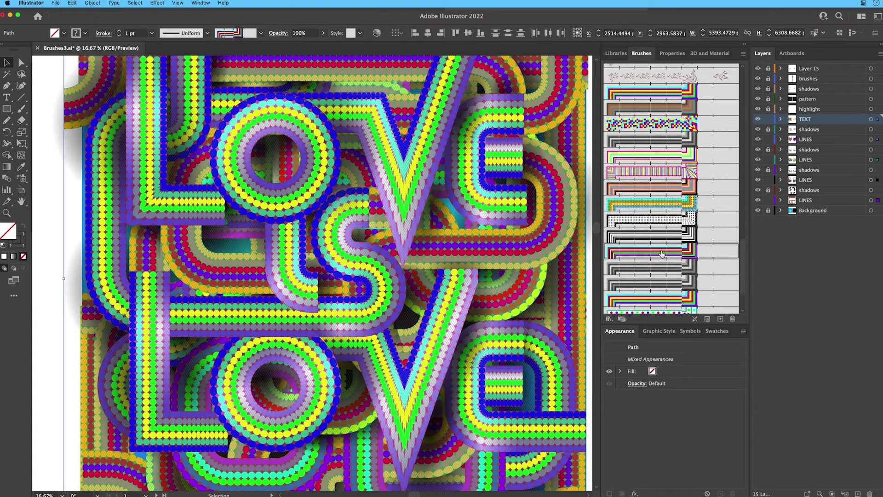
pyautogui.click(662, 252)
pyautogui.click(662, 269)
pyautogui.click(662, 299)
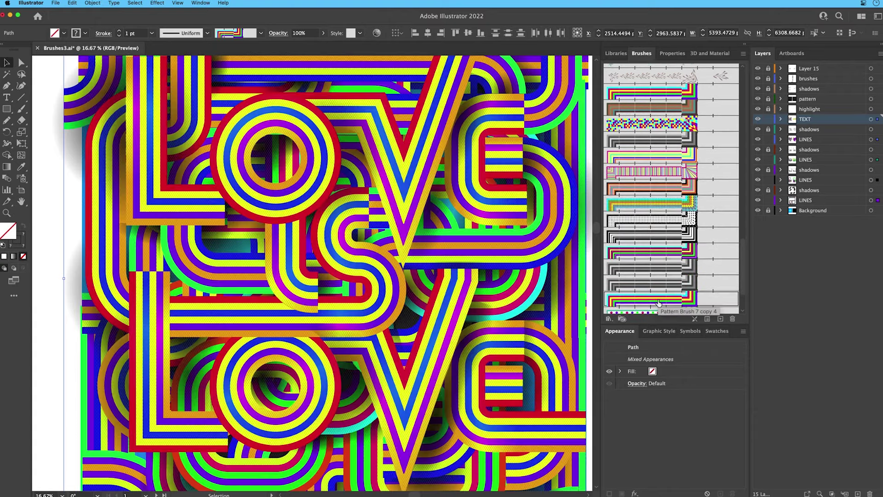
pyautogui.scroll(-3, 662, 290)
pyautogui.click(661, 273)
pyautogui.click(660, 289)
# Pan right to reveal the column of striped brush tiles beside the rainbow lines.
pyautogui.moveTo(121, 221); pyautogui.dragTo(509, 222)
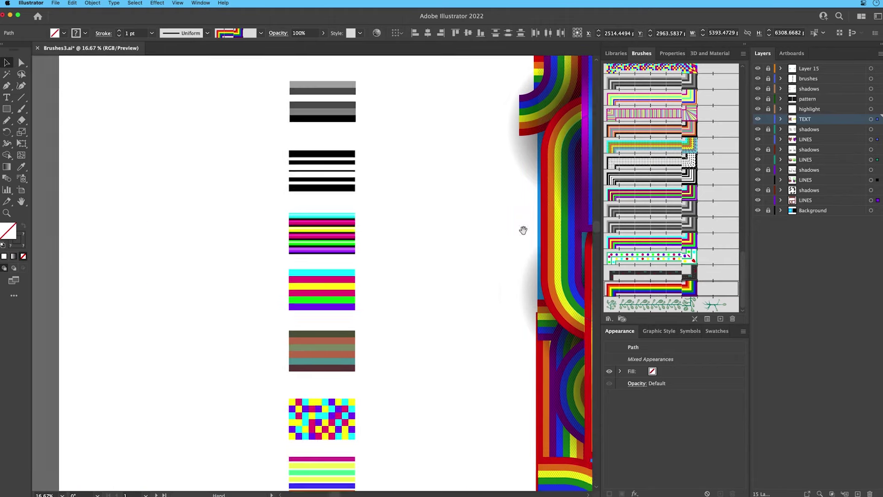